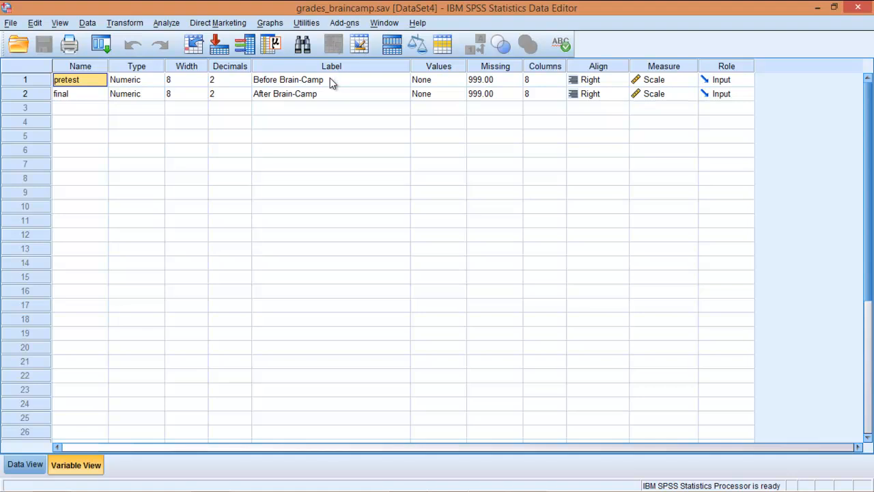
# Start a Compute Variable operation with the variables listed by name, and name the target variable differences.
pyautogui.click(287, 95)
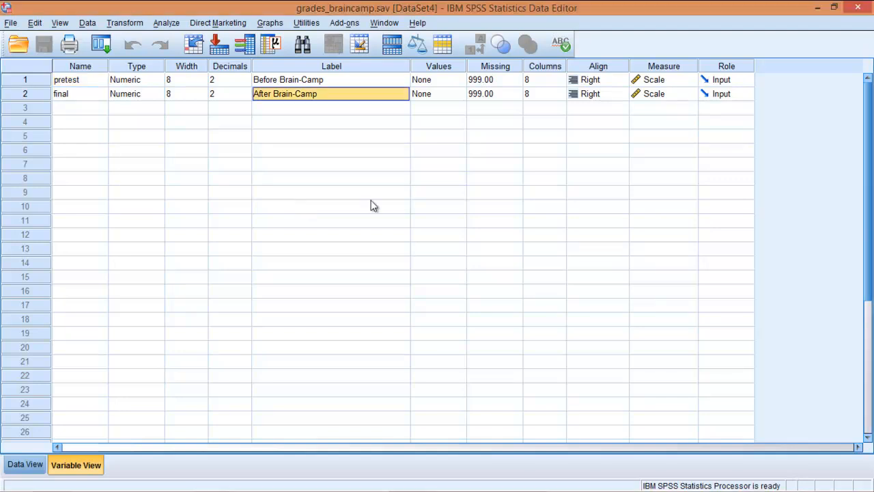
pyautogui.click(126, 24)
pyautogui.click(141, 41)
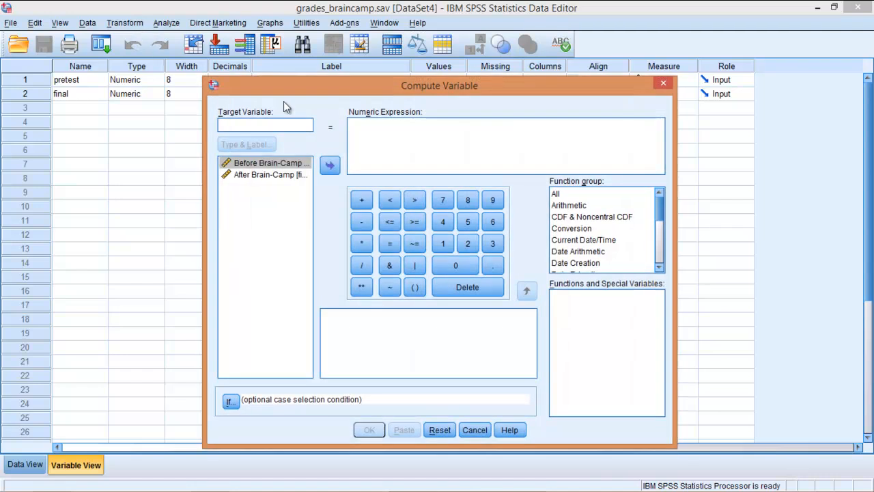
pyautogui.rightClick(258, 168)
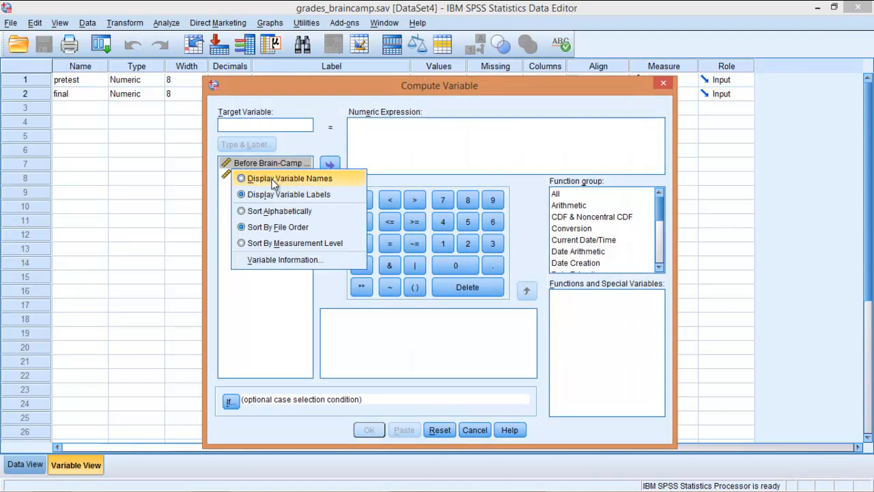
pyautogui.click(271, 180)
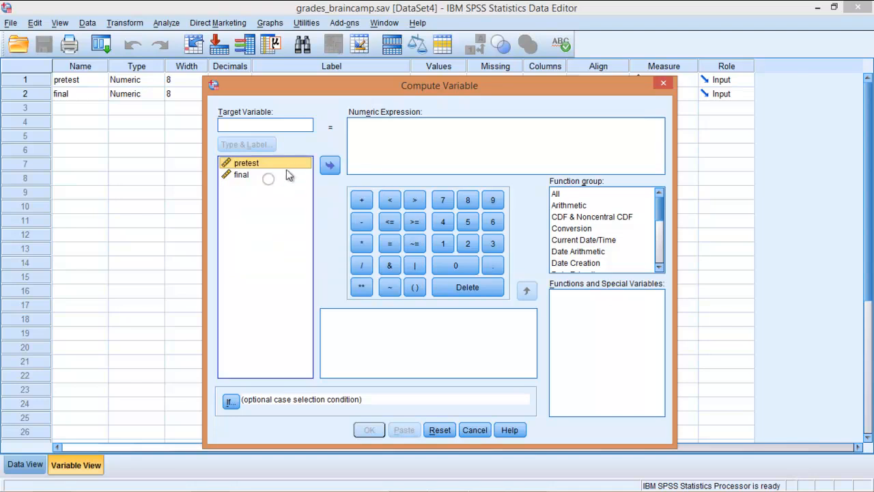
pyautogui.click(274, 124)
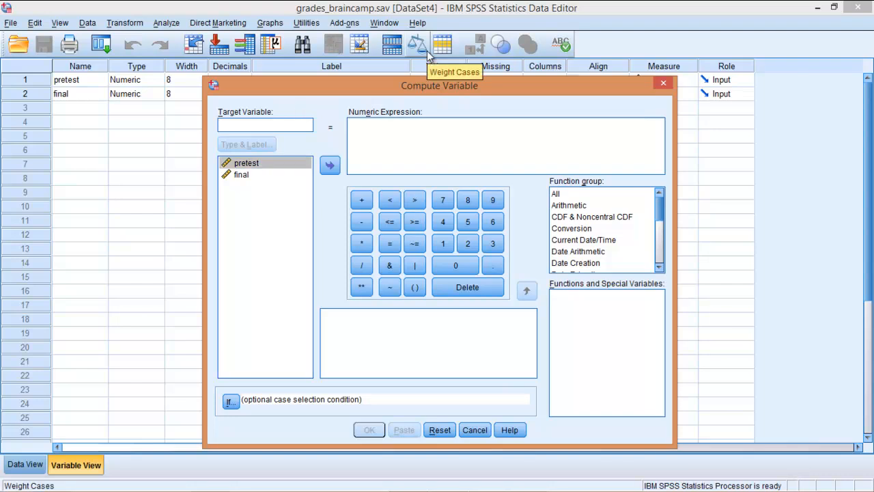
pyautogui.write('differences')
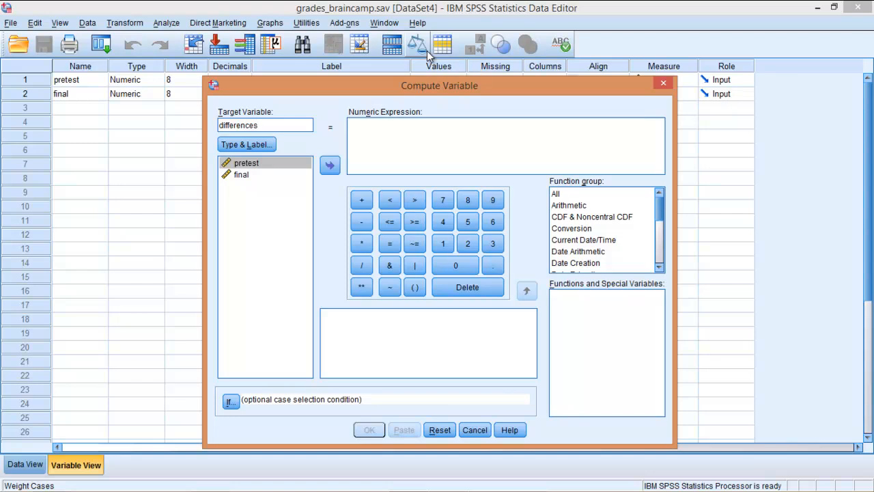
# Define the numeric expression as final - pretest and compute the new variable.
pyautogui.click(243, 175)
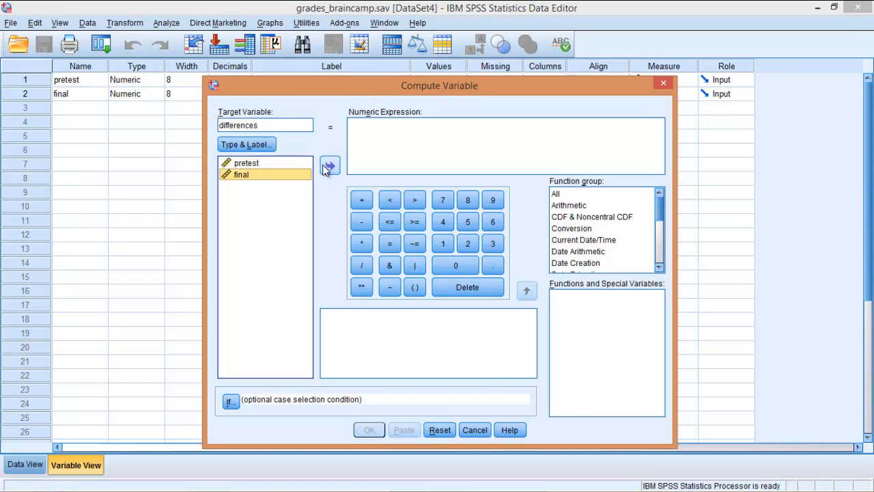
pyautogui.click(329, 164)
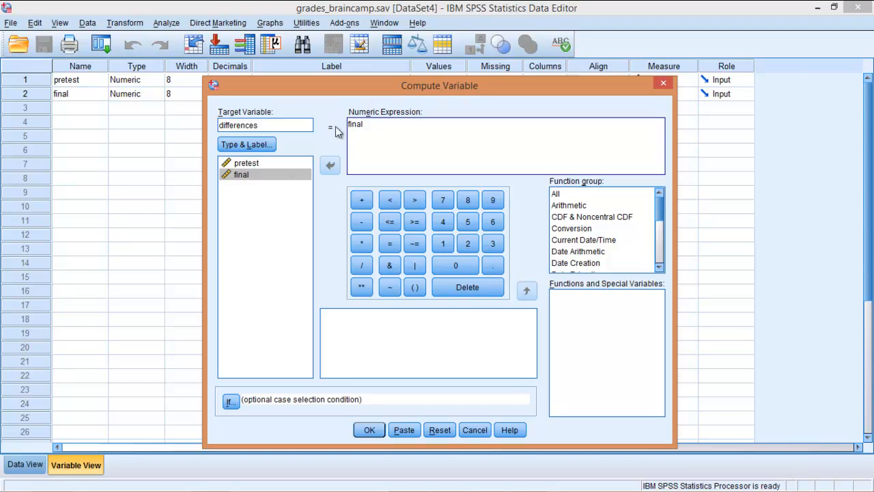
pyautogui.click(361, 222)
pyautogui.click(248, 163)
pyautogui.click(325, 168)
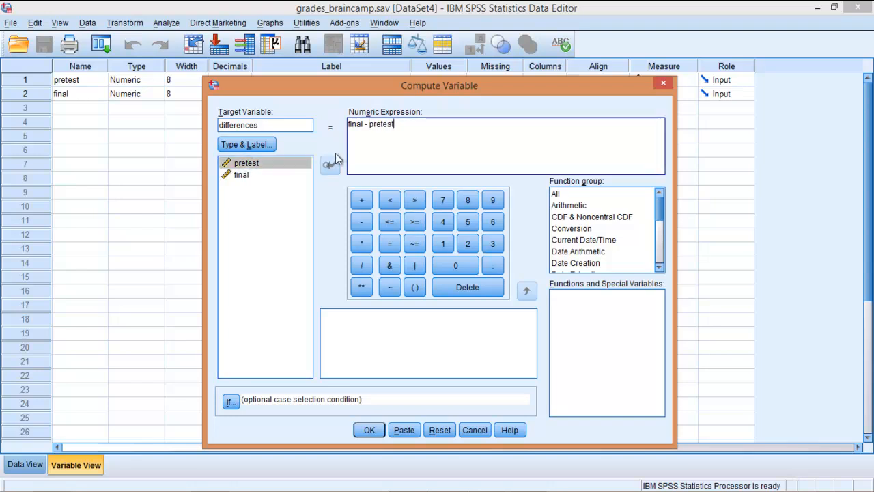
pyautogui.click(369, 429)
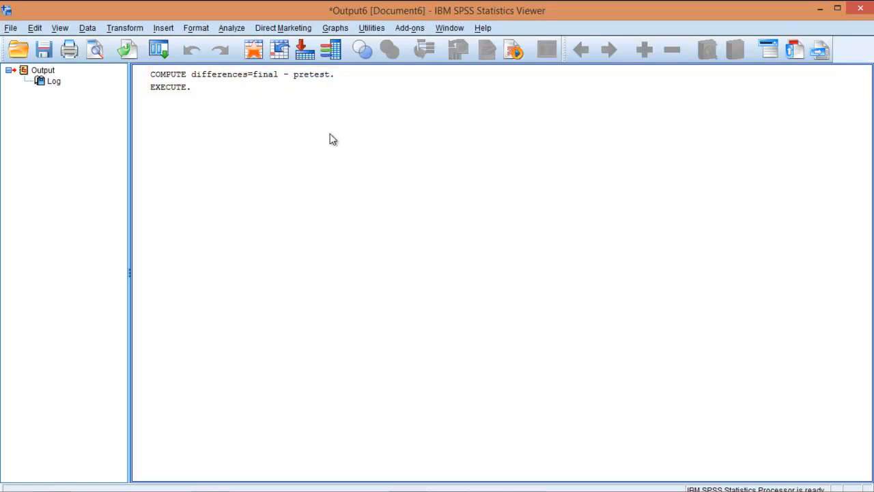
# Return to the grades_braincamp.sav dataset and examine the computed differences values for each case.
pyautogui.click(408, 480)
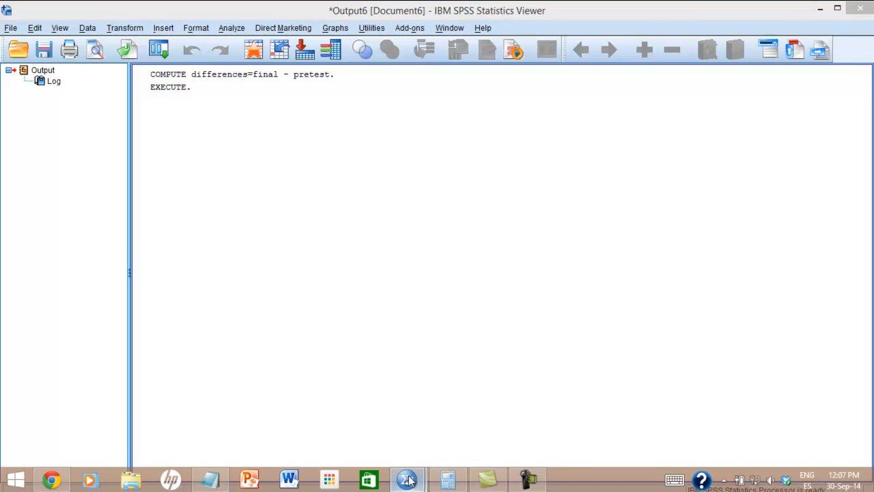
pyautogui.click(328, 415)
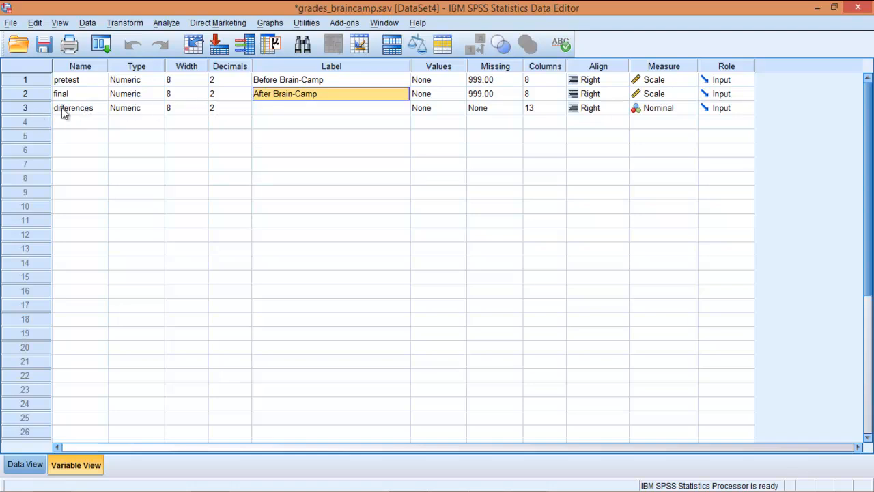
pyautogui.click(25, 465)
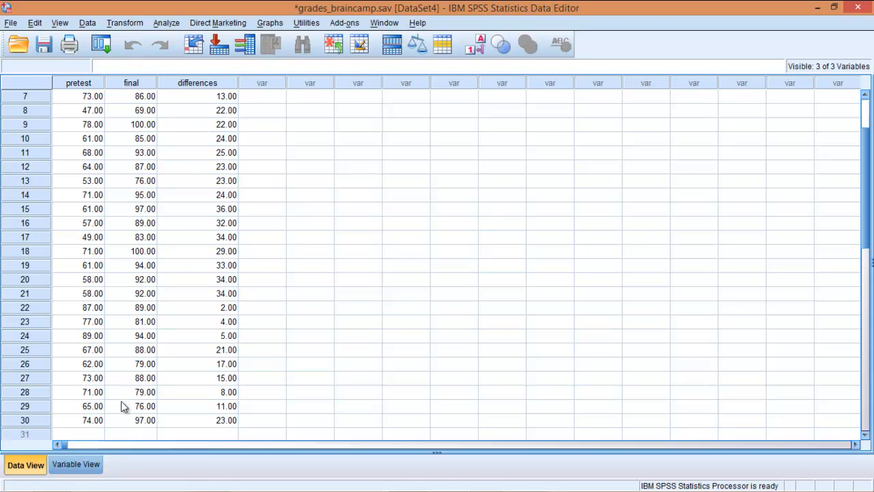
# Set the measurement level of the differences variable to Scale.
pyautogui.click(90, 464)
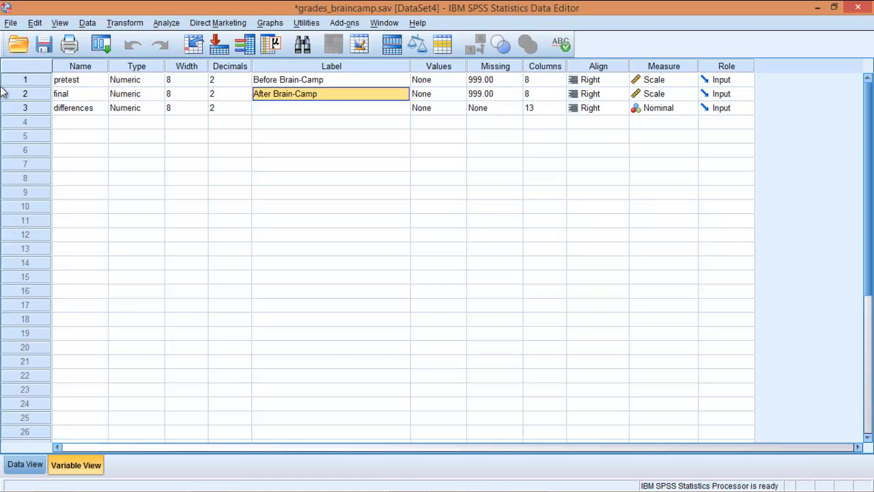
pyautogui.click(662, 108)
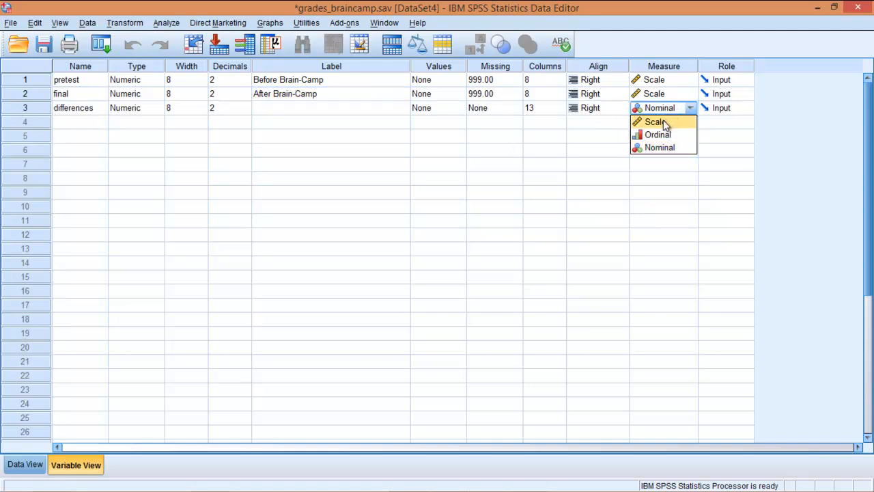
pyautogui.click(658, 122)
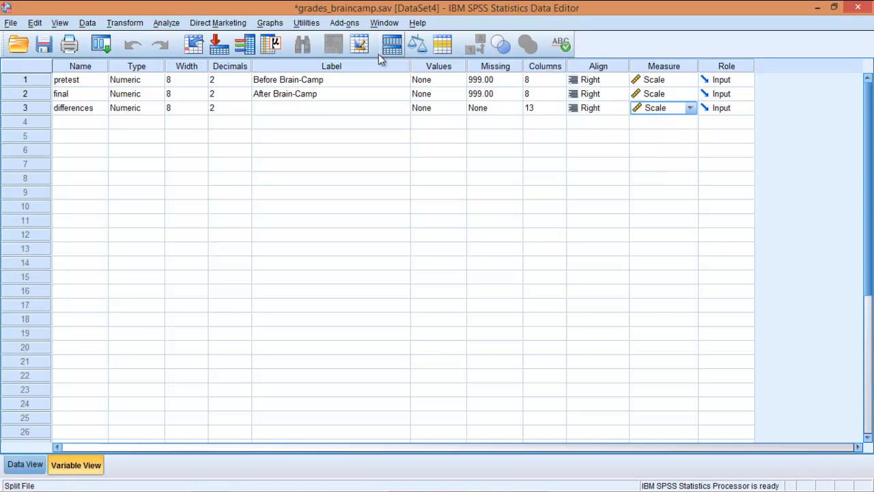
# Set up an Explore analysis with differences as dependent, displaying only plots, with dependents-together boxplots and normality plots with tests.
pyautogui.click(164, 23)
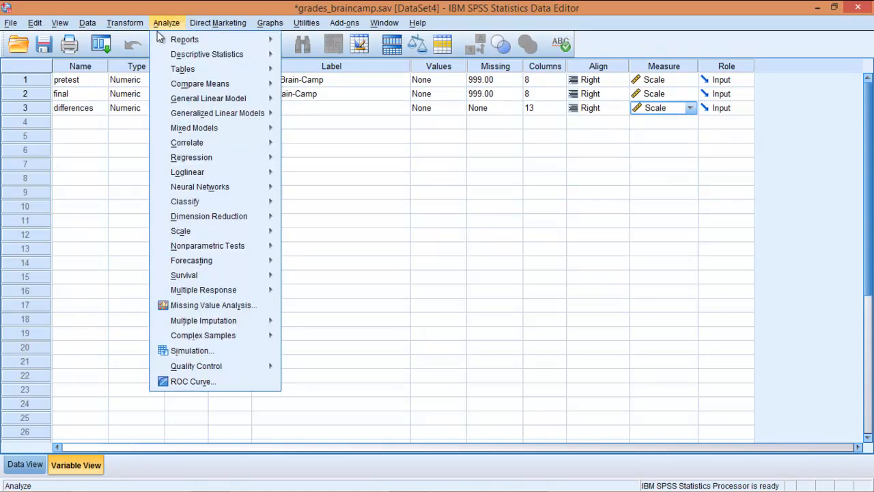
pyautogui.moveTo(207, 54)
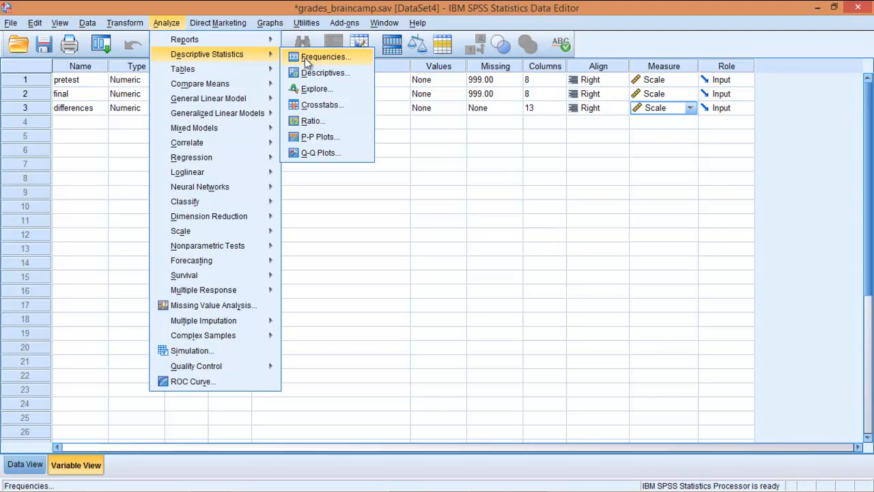
pyautogui.click(314, 89)
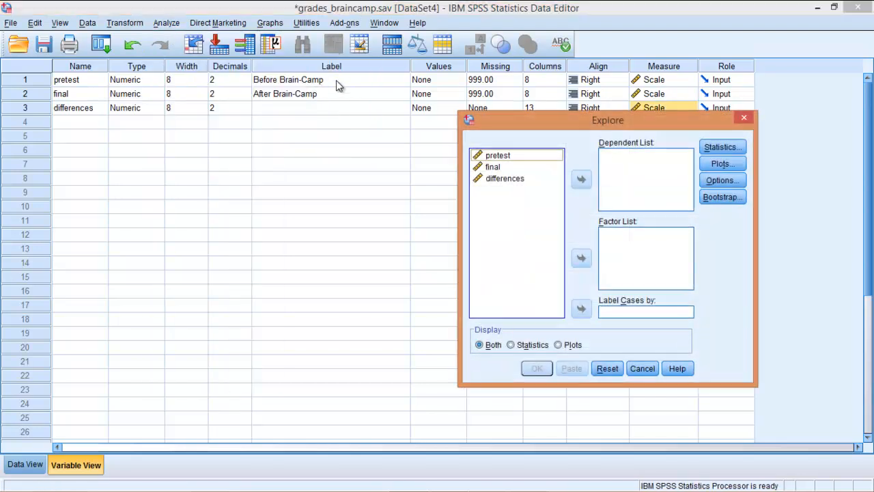
pyautogui.click(517, 185)
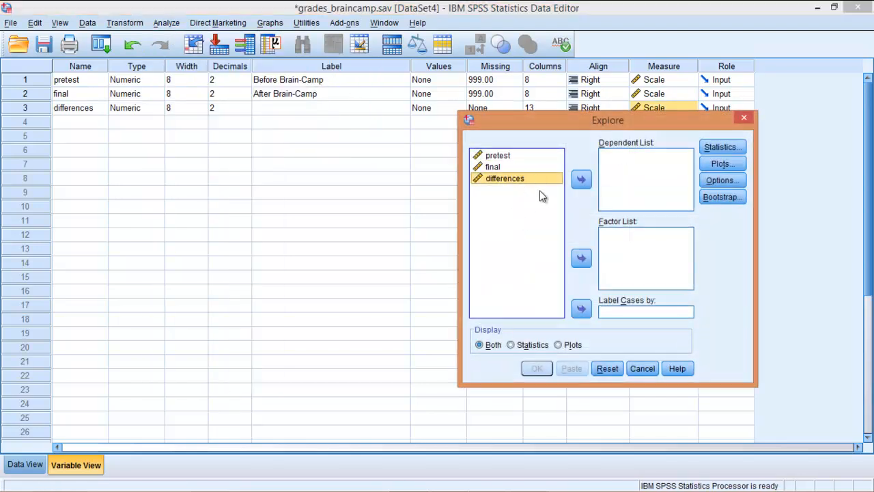
pyautogui.click(582, 182)
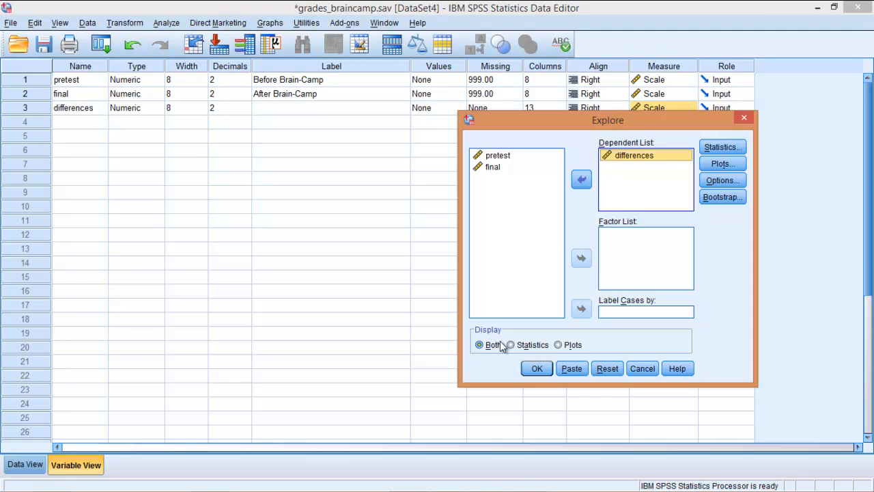
pyautogui.click(558, 345)
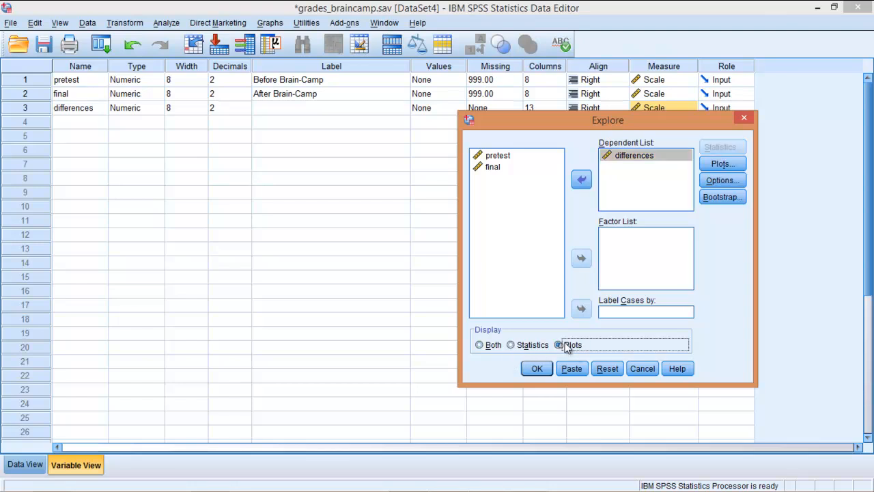
pyautogui.click(725, 164)
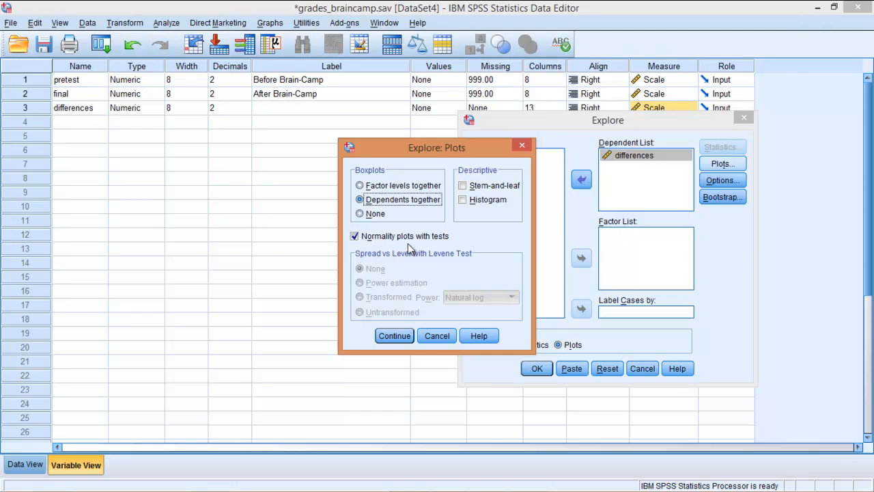
pyautogui.click(392, 335)
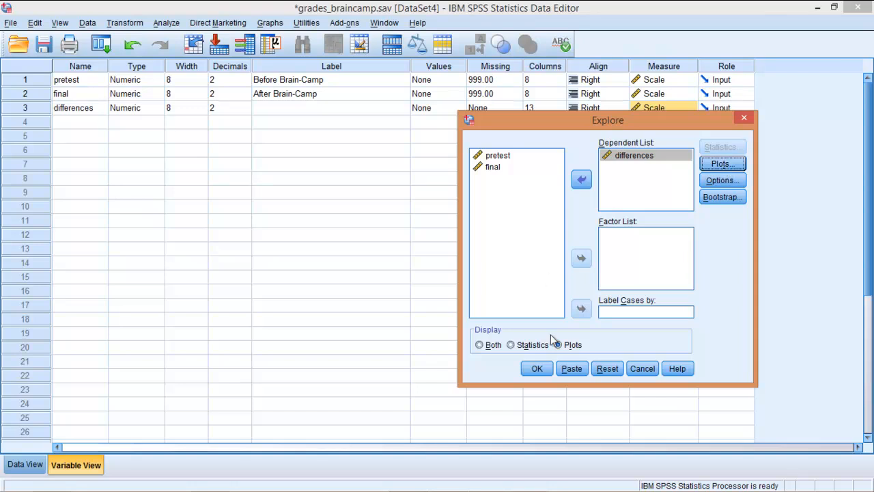
# Paste the Explore analysis as syntax and run only the EXAMINE command for differences.
pyautogui.click(572, 368)
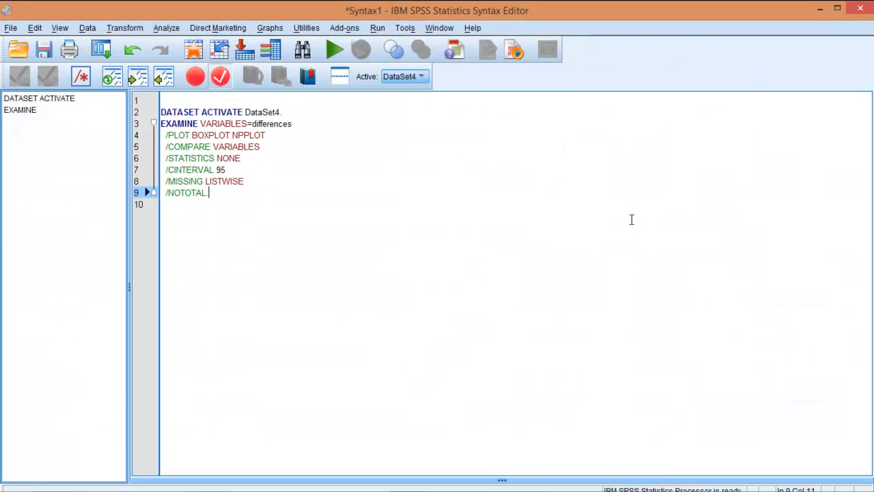
pyautogui.moveTo(221, 194); pyautogui.dragTo(159, 123)
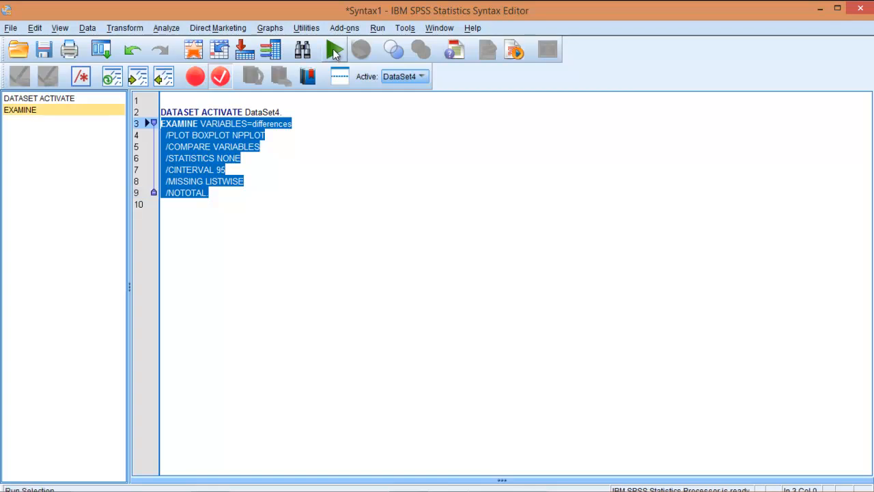
pyautogui.click(334, 50)
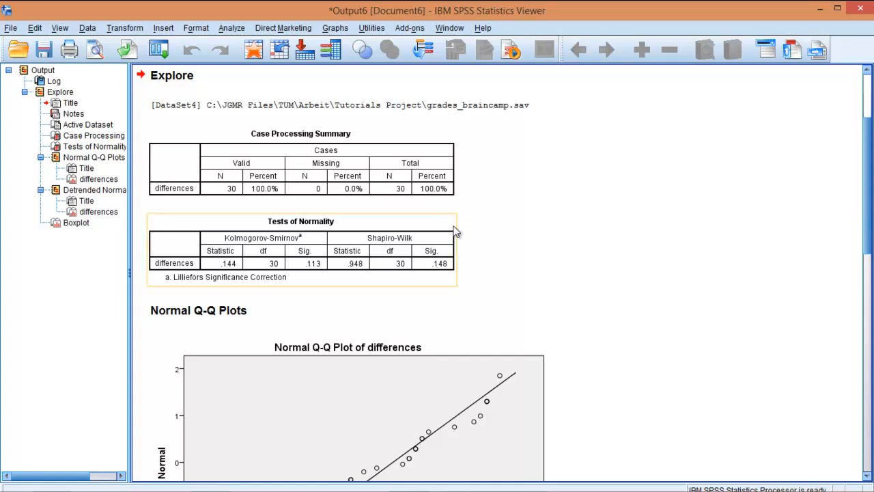
# Examine the normality tests, normal and detrended Q-Q plots, and boxplot of differences in the output.
pyautogui.scroll(-2, 676, 313)
pyautogui.scroll(-2, 674, 307)
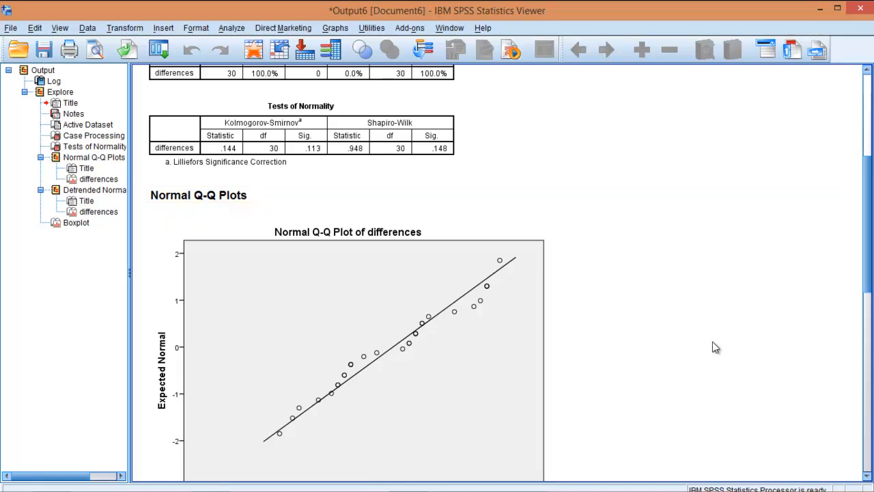
pyautogui.scroll(-6, 697, 308)
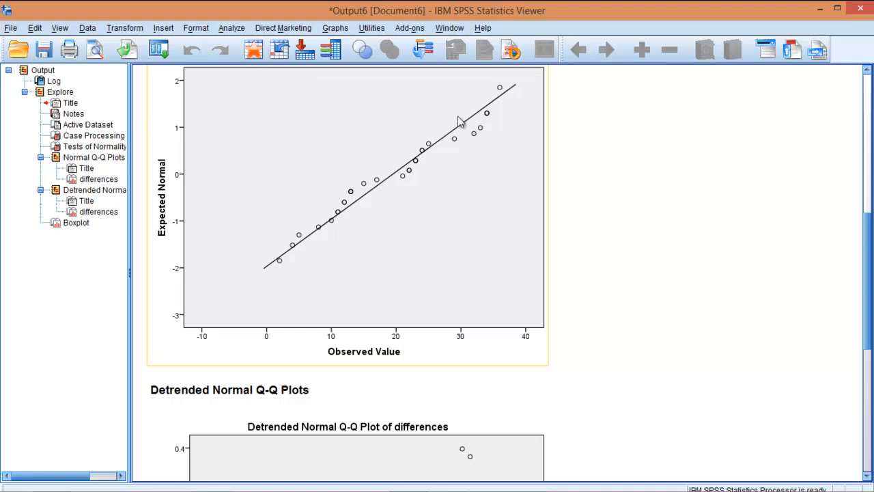
pyautogui.scroll(-5, 476, 236)
pyautogui.click(276, 291)
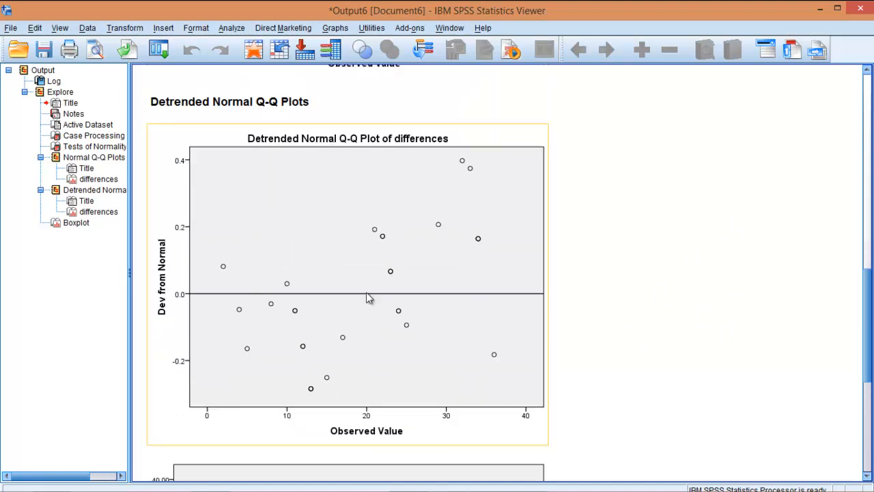
pyautogui.click(683, 274)
pyautogui.scroll(-5, 674, 239)
pyautogui.click(348, 234)
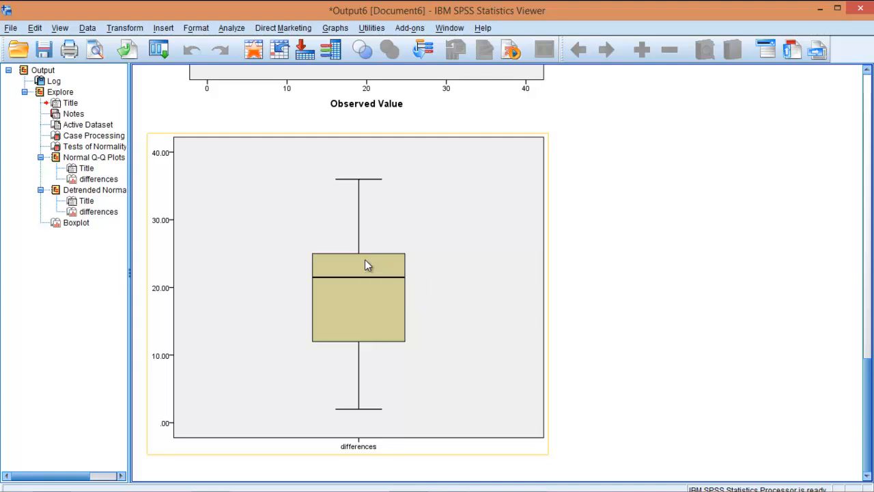
pyautogui.click(763, 202)
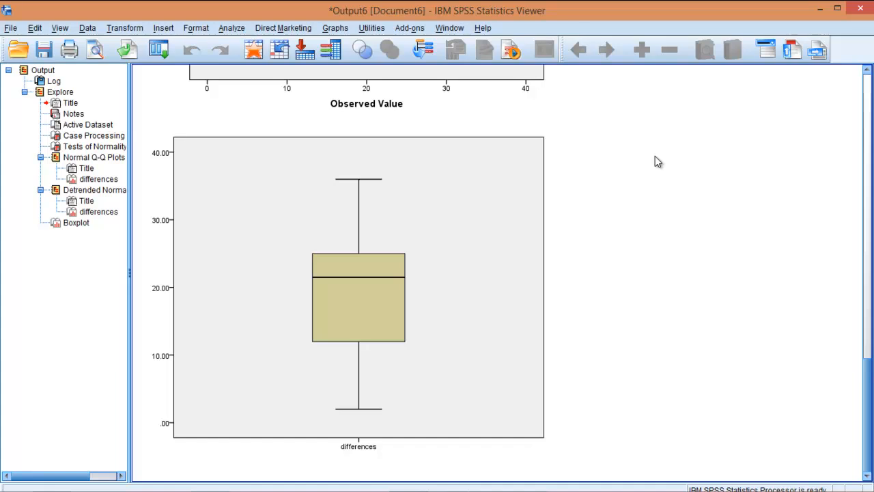
# Start a Paired-Samples T Test on the grades_braincamp data and display variable names instead of labels in the variable list.
pyautogui.click(305, 400)
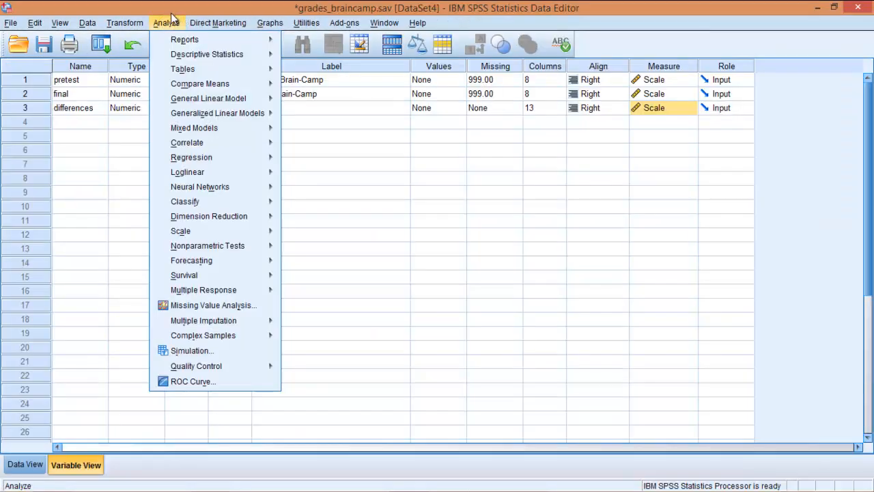
pyautogui.moveTo(214, 86)
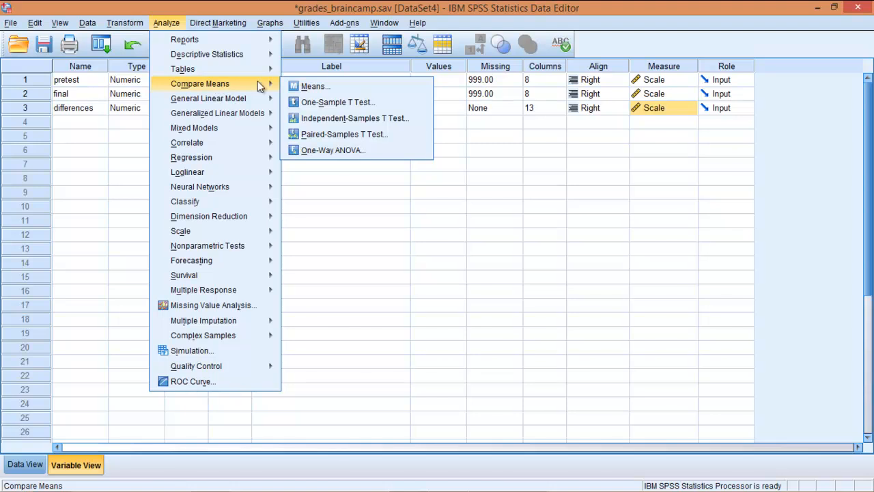
pyautogui.click(339, 136)
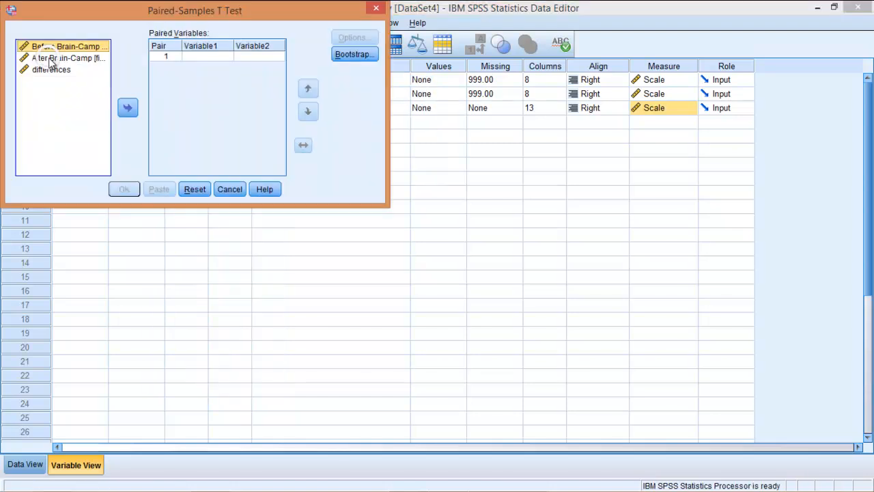
pyautogui.rightClick(43, 60)
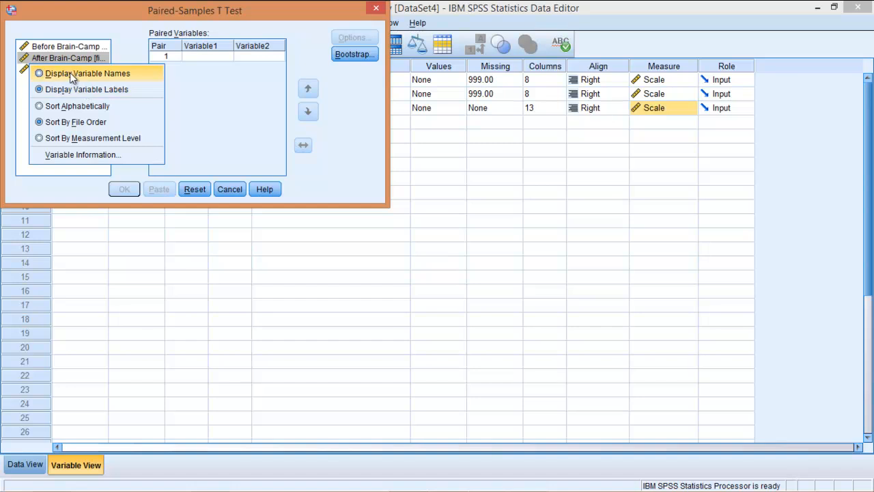
pyautogui.click(70, 72)
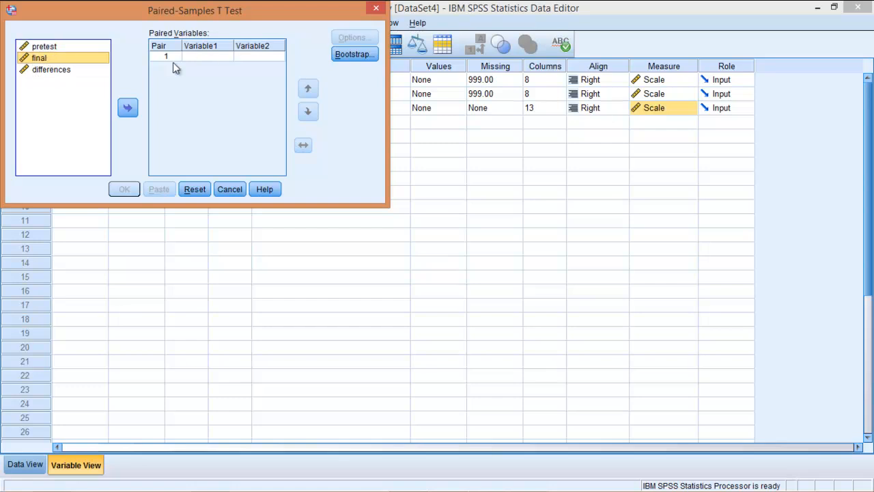
# Define pair 1 with final as Variable1 and pretest as Variable2.
pyautogui.click(128, 107)
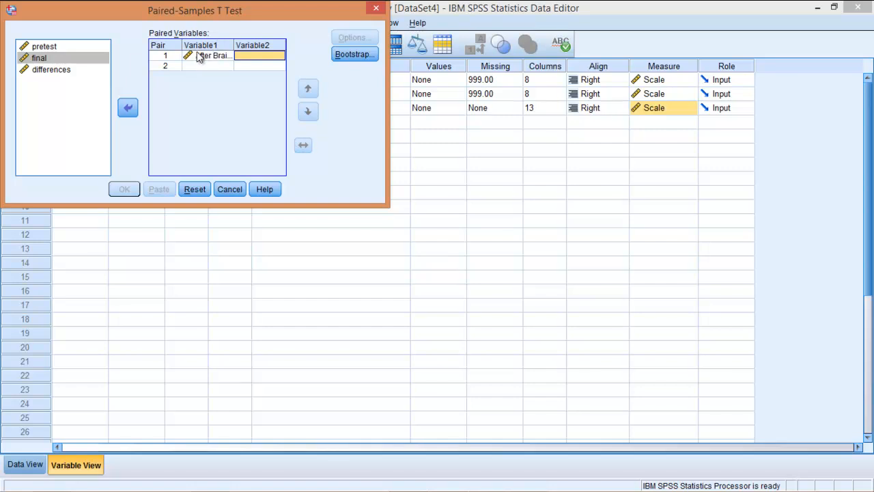
pyautogui.click(44, 46)
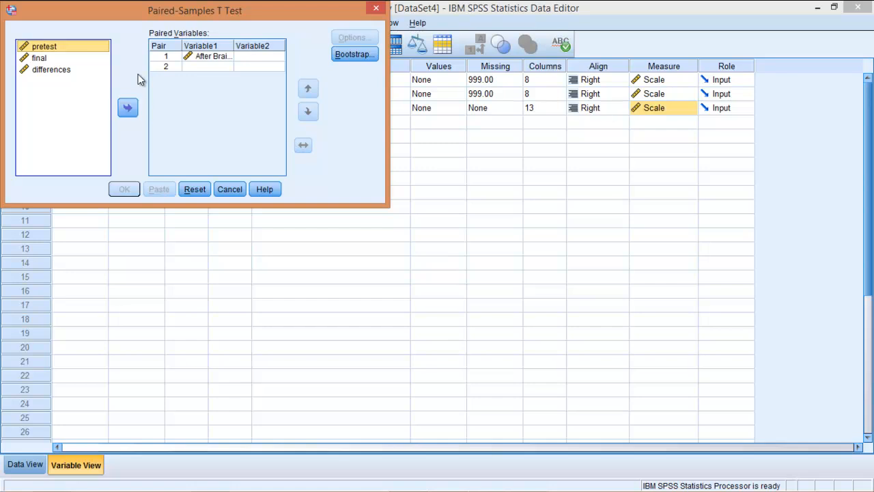
pyautogui.click(128, 107)
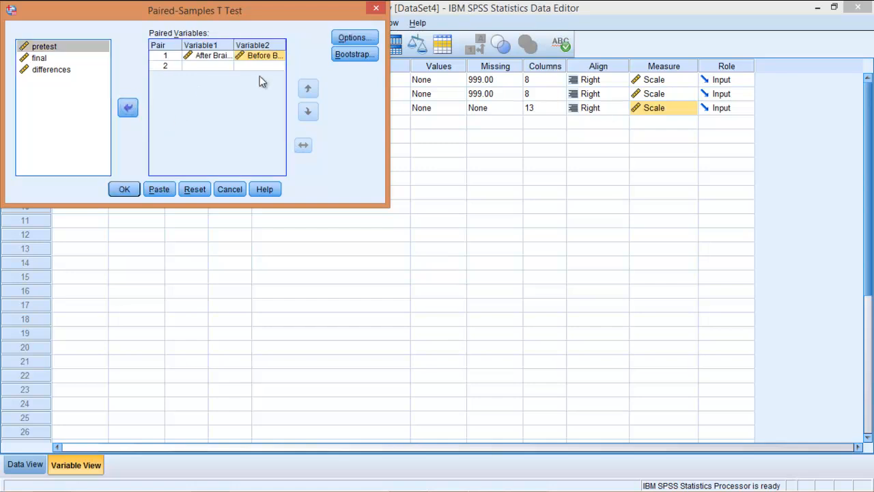
# Try swapping the order of the two variables in pair 1, and switch them back so final stays Variable1.
pyautogui.click(222, 58)
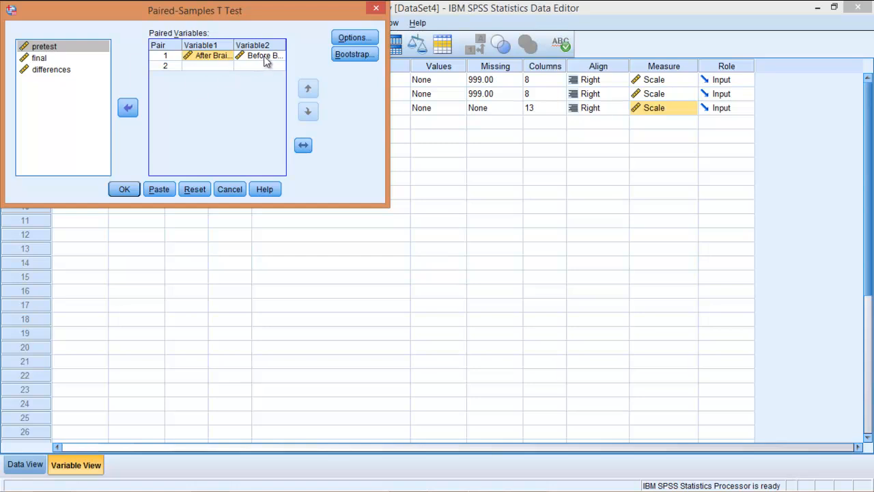
pyautogui.click(303, 146)
pyautogui.click(305, 151)
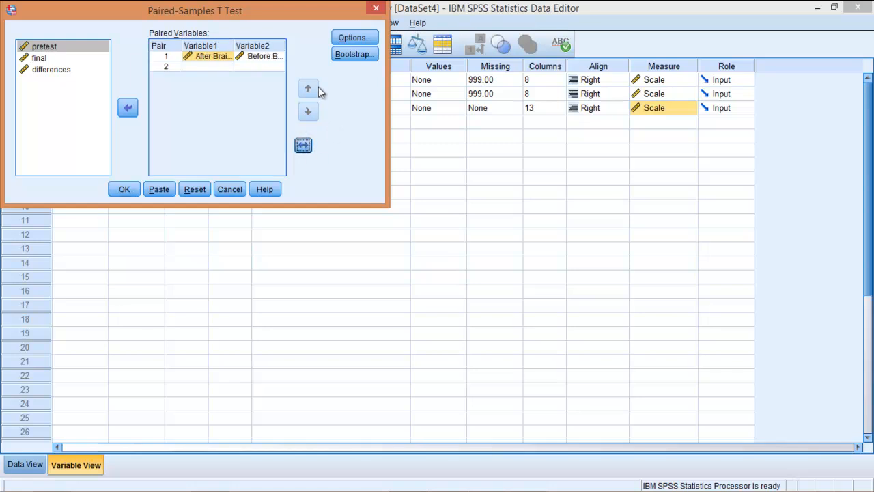
# Keep the 95% confidence interval with cases excluded analysis by analysis, and paste the paired t test as syntax.
pyautogui.click(355, 38)
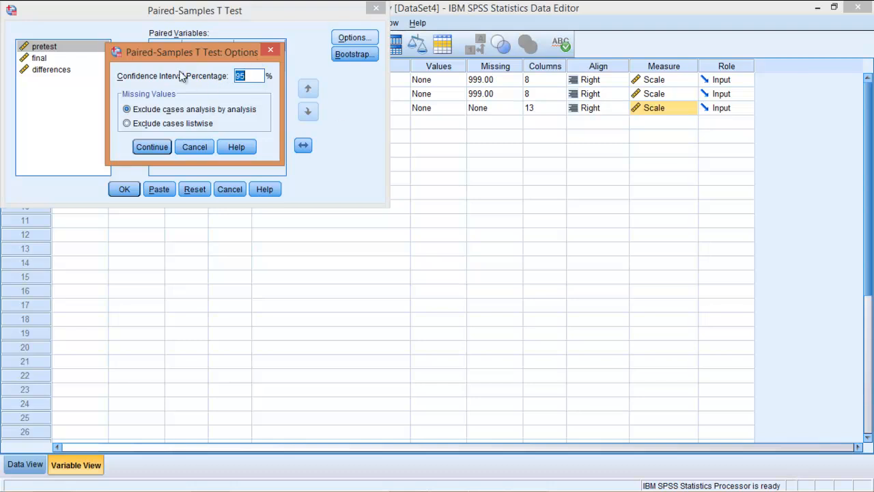
pyautogui.click(153, 148)
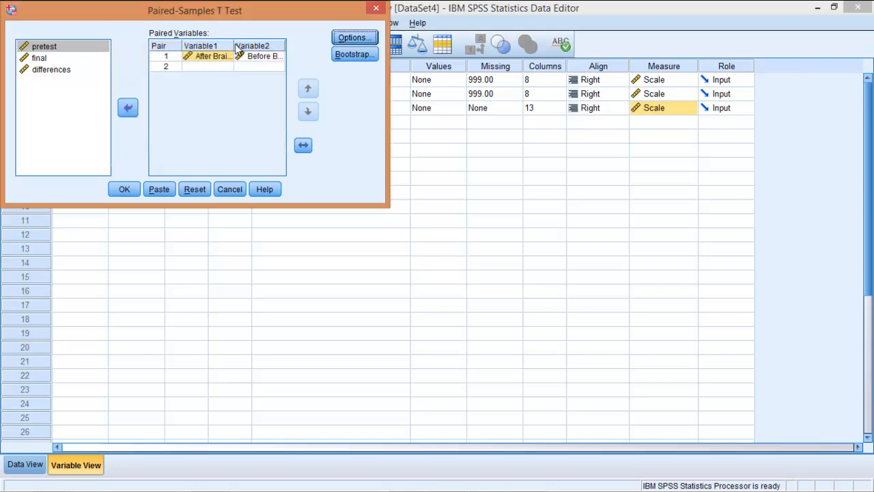
pyautogui.click(168, 187)
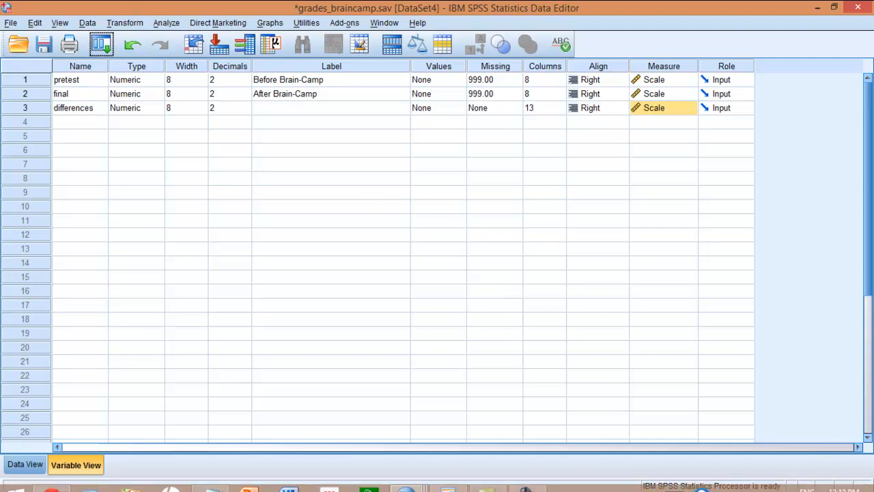
# Run only the T-TEST command pairing final with pretest from the syntax file.
pyautogui.moveTo(406, 479)
pyautogui.click(549, 391)
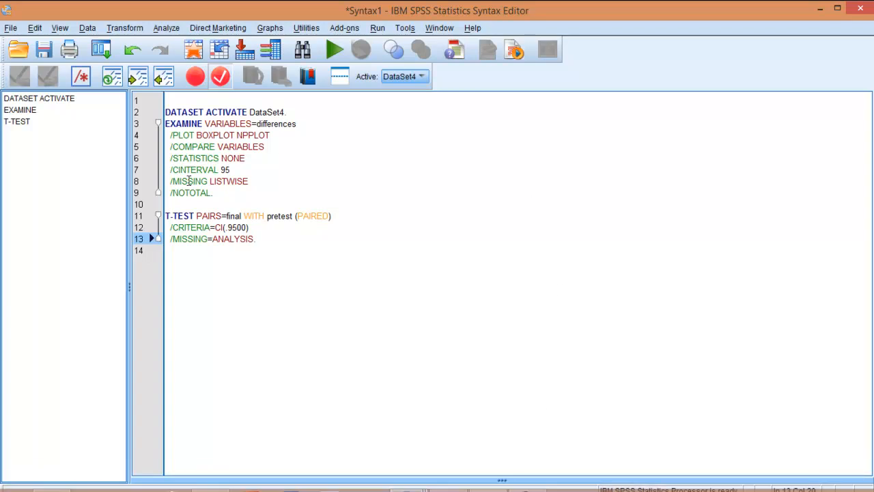
pyautogui.moveTo(268, 239); pyautogui.dragTo(166, 216)
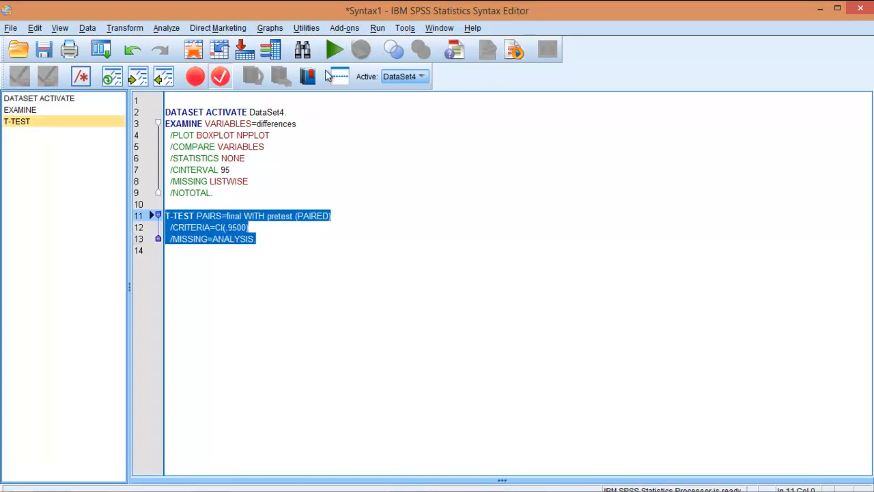
pyautogui.click(335, 52)
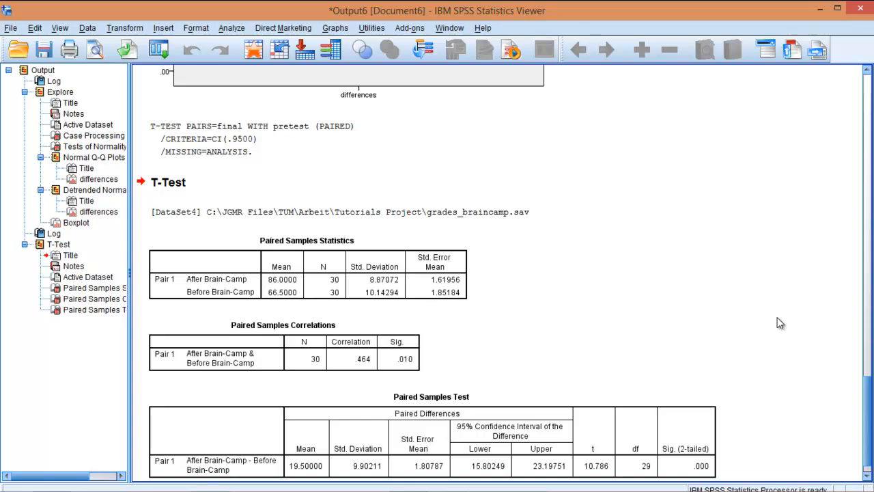
# Switch to the Calculator, divide the mean paired difference 19.5 by its standard deviation 9.9, and return to the t test output.
pyautogui.click(279, 280)
pyautogui.click(447, 480)
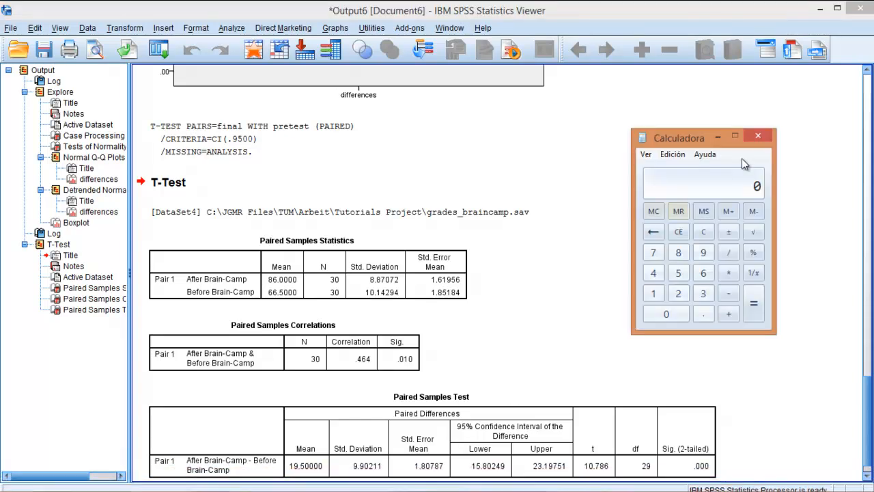
pyautogui.click(652, 293)
pyautogui.click(703, 252)
pyautogui.click(703, 313)
pyautogui.click(678, 272)
pyautogui.click(729, 255)
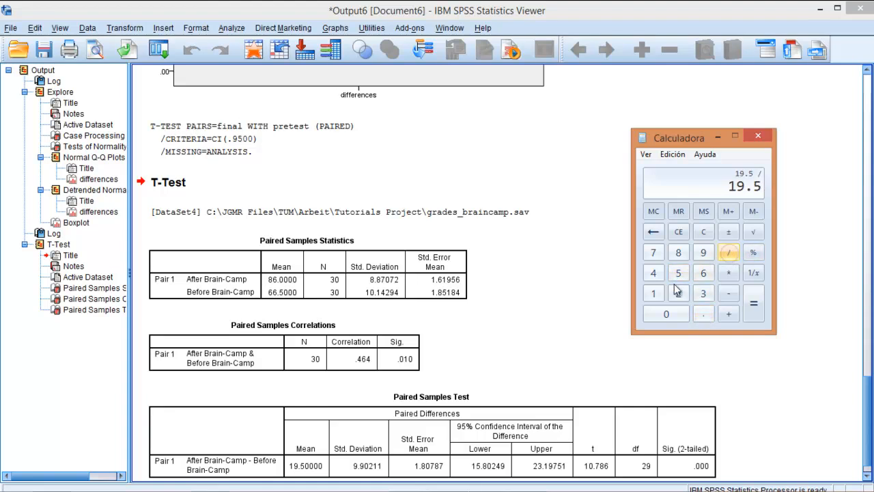
pyautogui.click(703, 253)
pyautogui.click(704, 313)
pyautogui.click(709, 254)
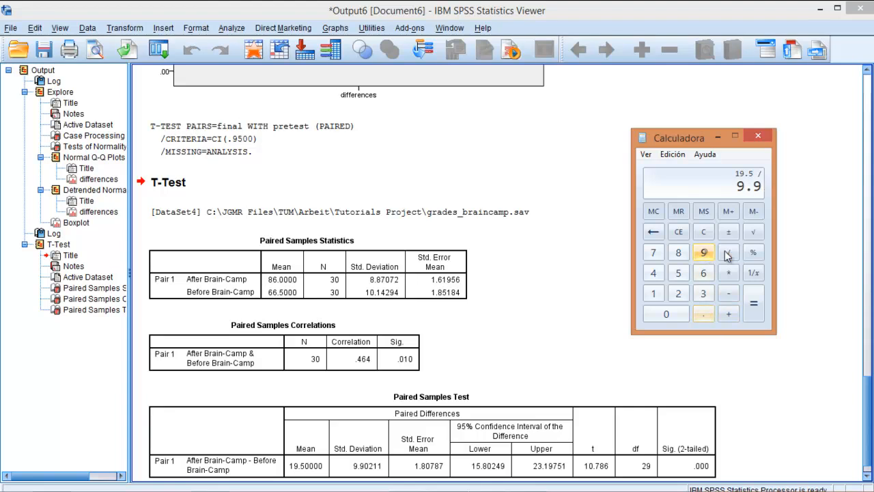
pyautogui.click(754, 308)
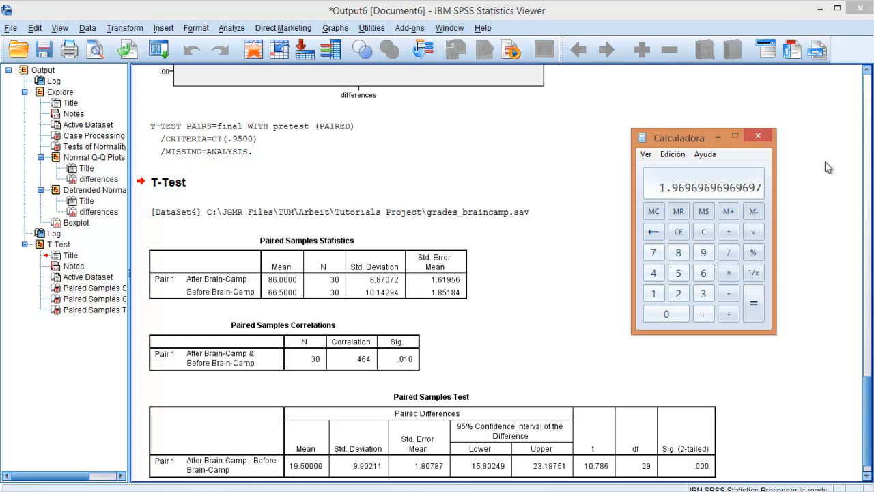
pyautogui.click(825, 161)
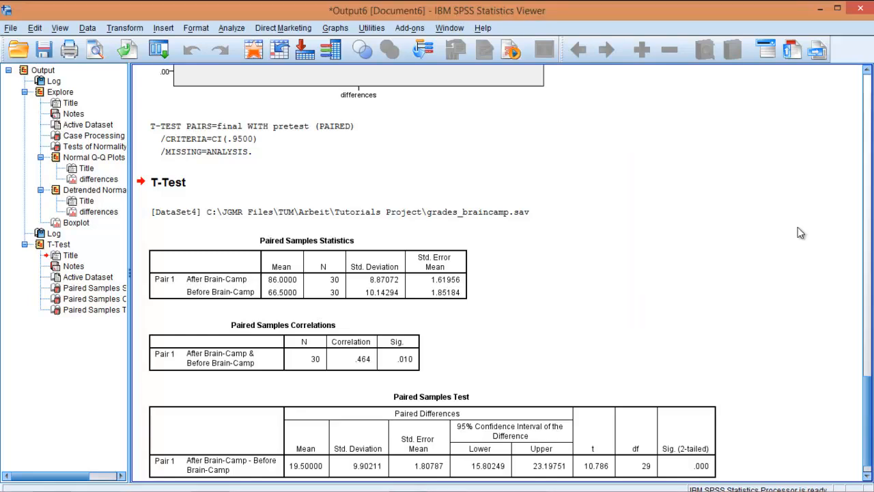